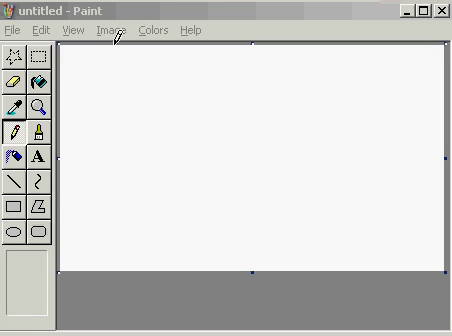
# Open Snapshot_002.bmp from the Desktop in Paint.
pyautogui.click(14, 31)
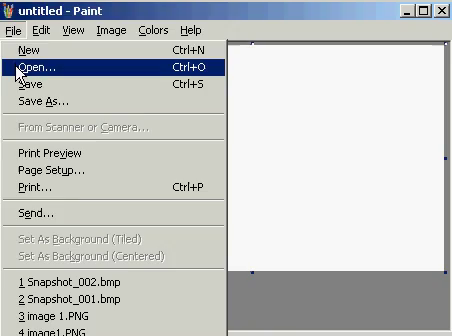
pyautogui.click(22, 67)
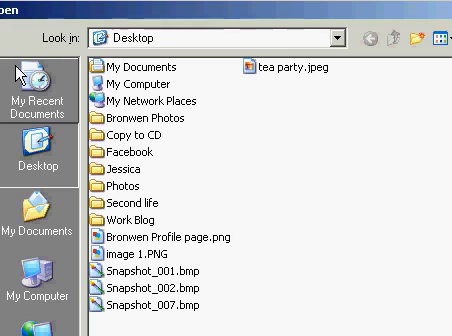
pyautogui.doubleClick(185, 288)
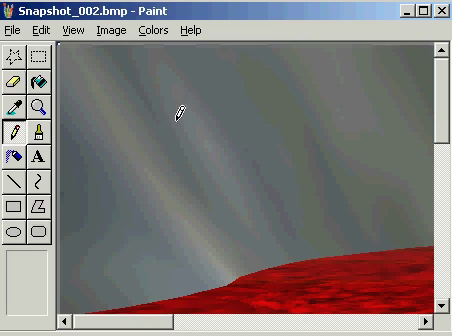
# Stretch Snapshot_002.bmp to 10% horizontal and 10% vertical with Stretch/Skew.
pyautogui.click(110, 30)
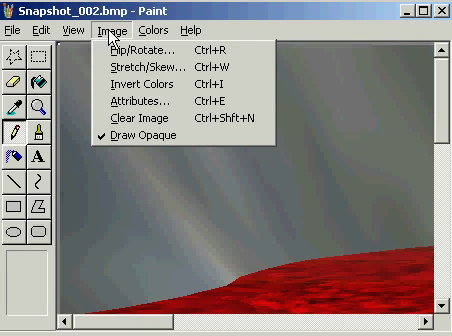
pyautogui.click(116, 67)
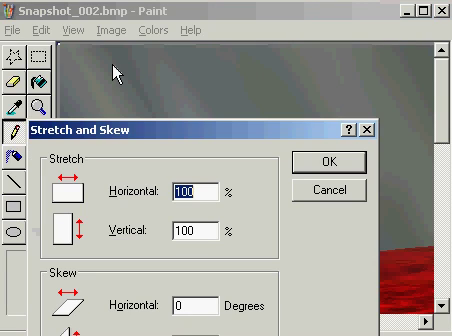
pyautogui.moveTo(158, 132); pyautogui.dragTo(170, 36)
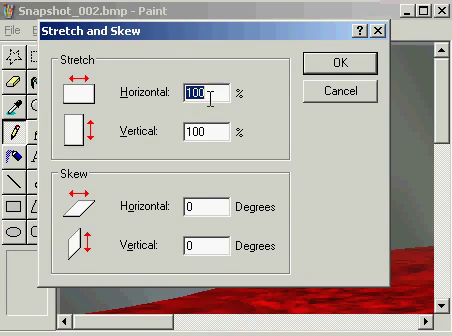
pyautogui.write('10')
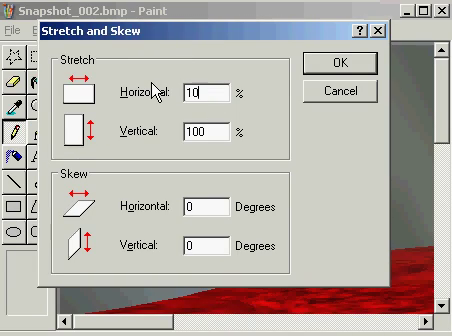
pyautogui.doubleClick(205, 130)
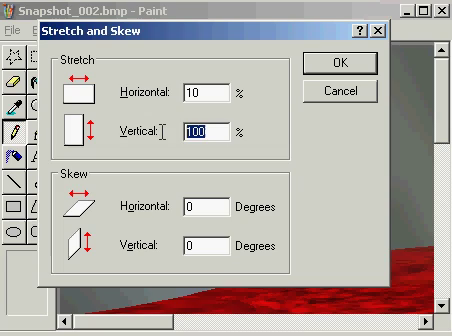
pyautogui.write('10')
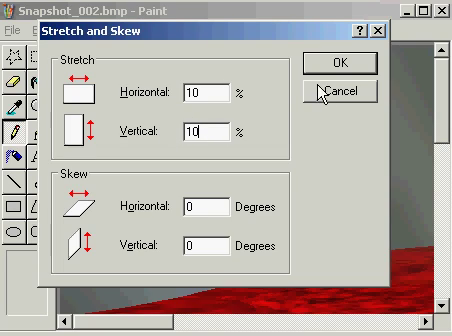
pyautogui.click(339, 64)
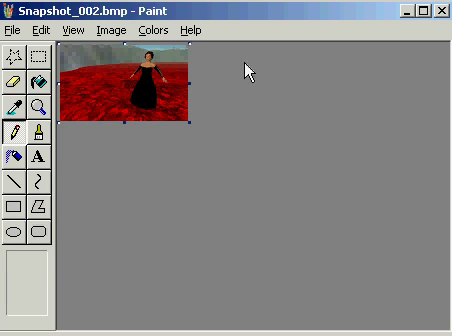
# Undo the 10% shrink, then apply 30% horizontal and vertical stretch to Snapshot_002.bmp.
pyautogui.click(41, 30)
pyautogui.click(58, 48)
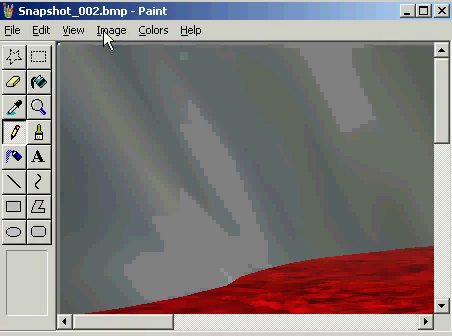
pyautogui.click(112, 30)
pyautogui.click(140, 67)
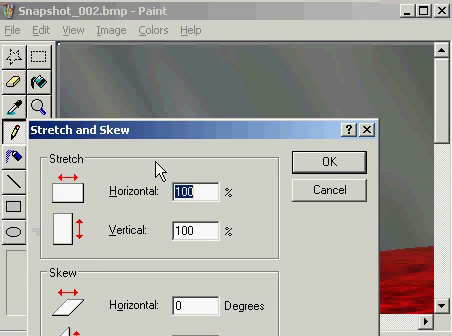
pyautogui.moveTo(212, 131); pyautogui.dragTo(225, 61)
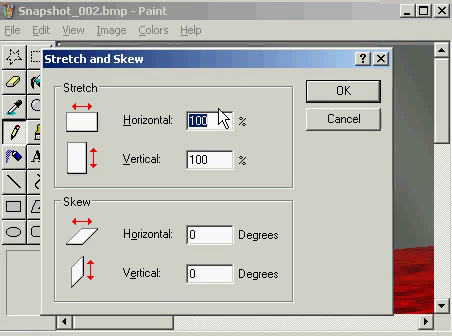
pyautogui.write('30')
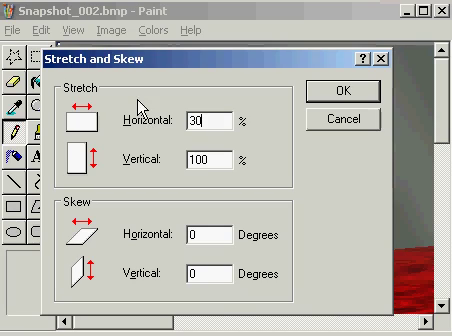
pyautogui.doubleClick(203, 159)
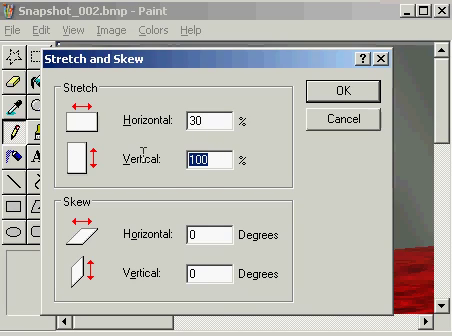
pyautogui.write('30')
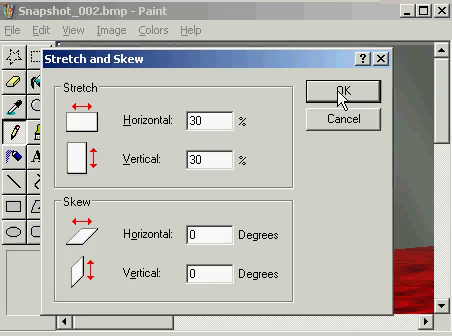
pyautogui.click(342, 91)
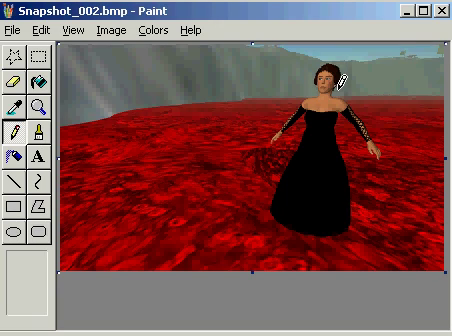